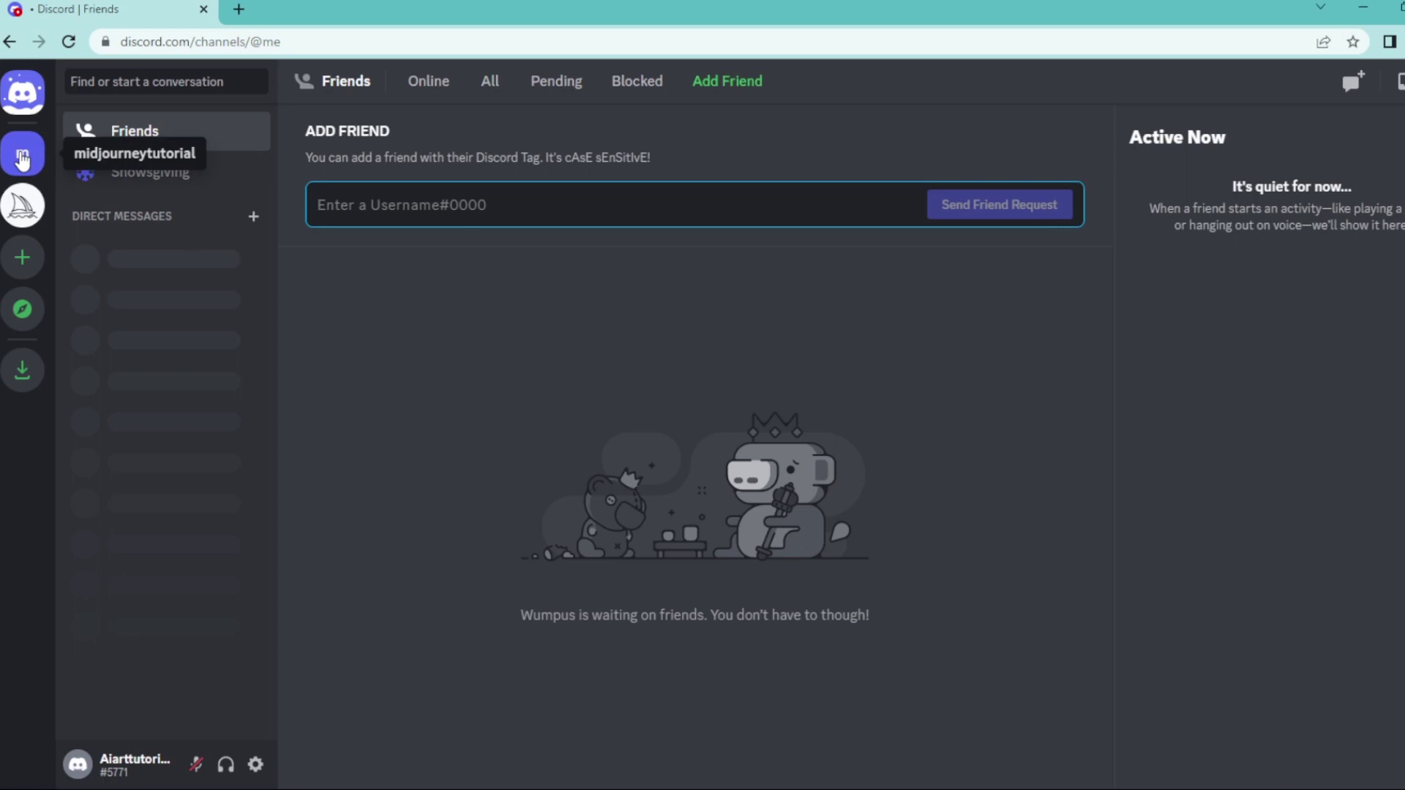
# Step: Run /settings in the midjourneytutorial server's #general channel
pyautogui.click(23, 157)
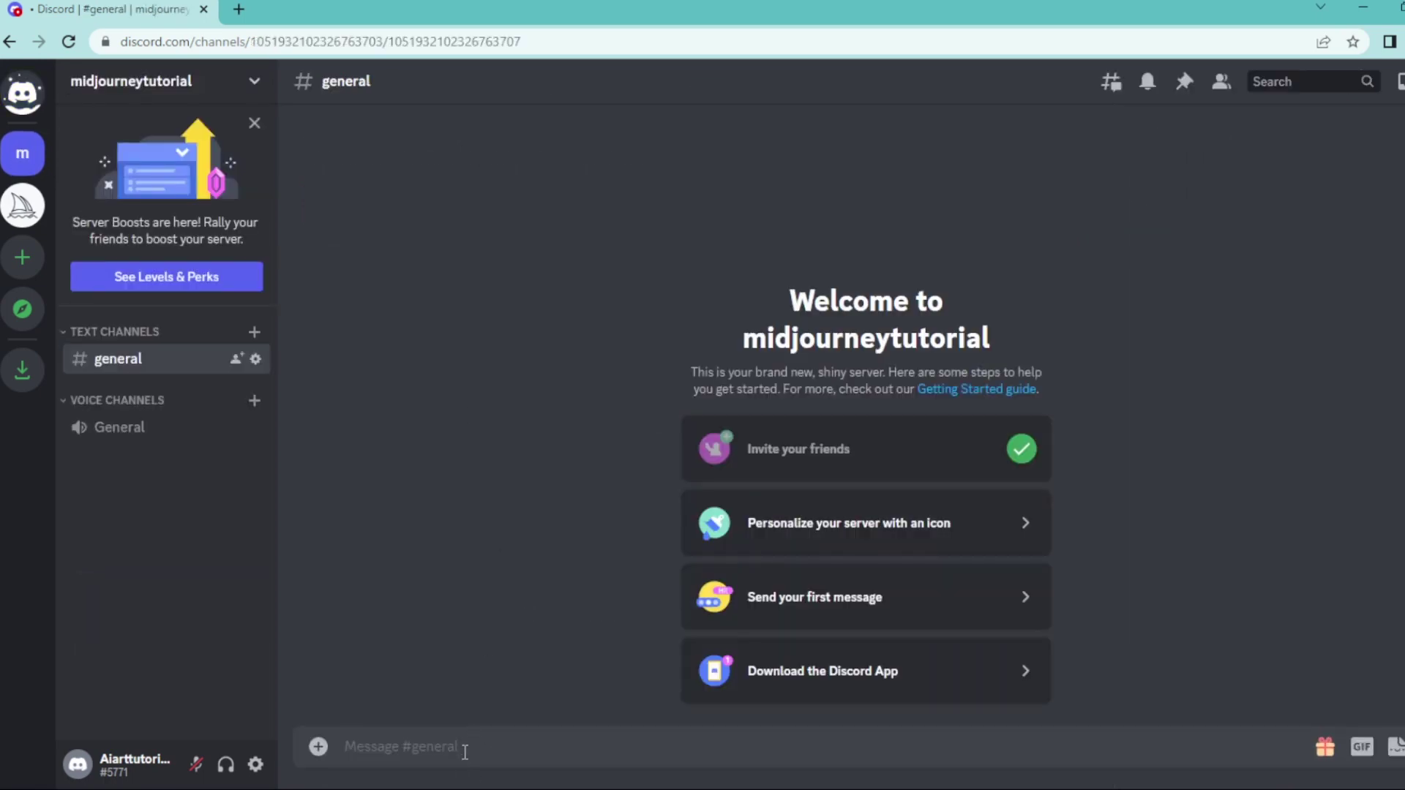
pyautogui.click(465, 751)
pyautogui.write('/se')
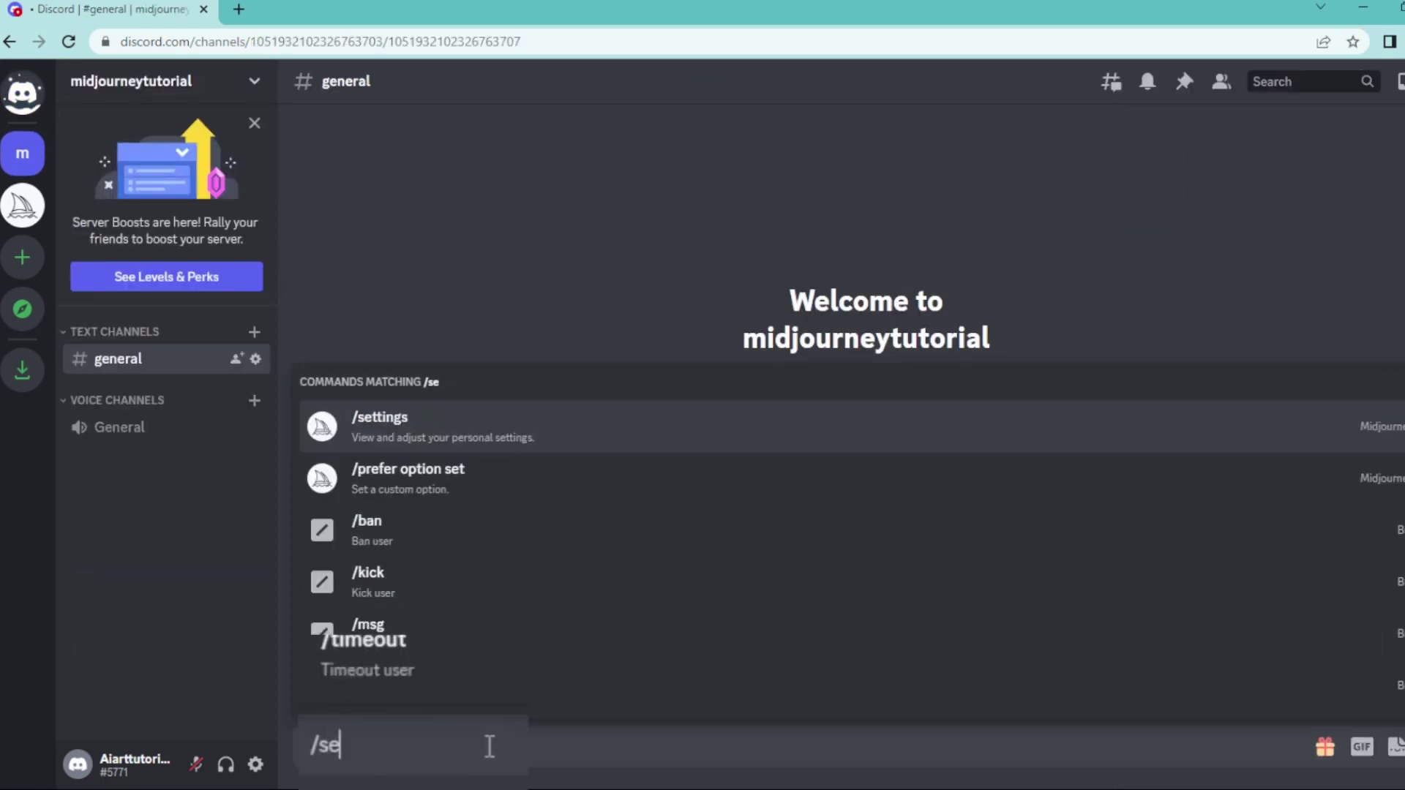
pyautogui.press('Return')
pyautogui.press('Return')
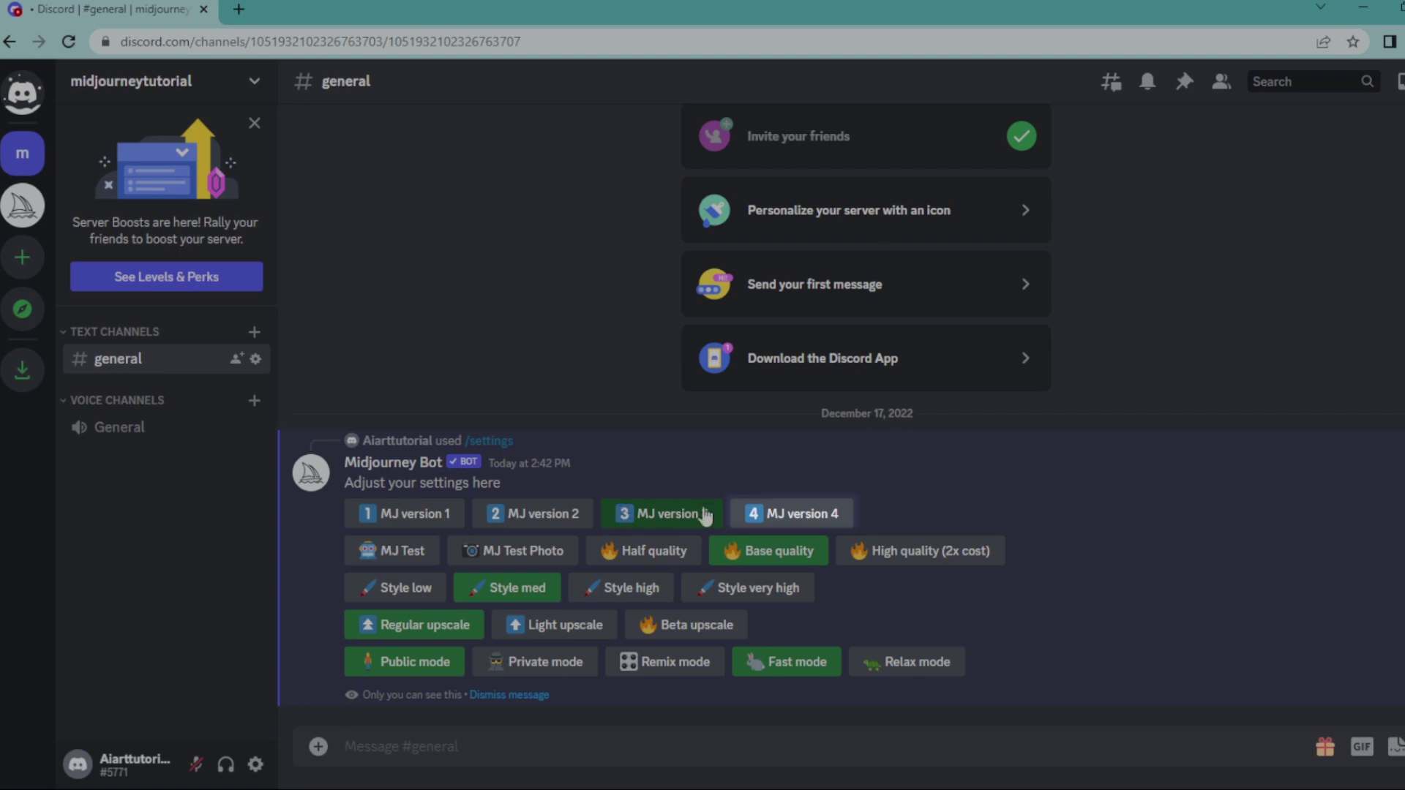
# Step: Select 'MJ version 1' in the Midjourney Bot settings message
pyautogui.click(623, 516)
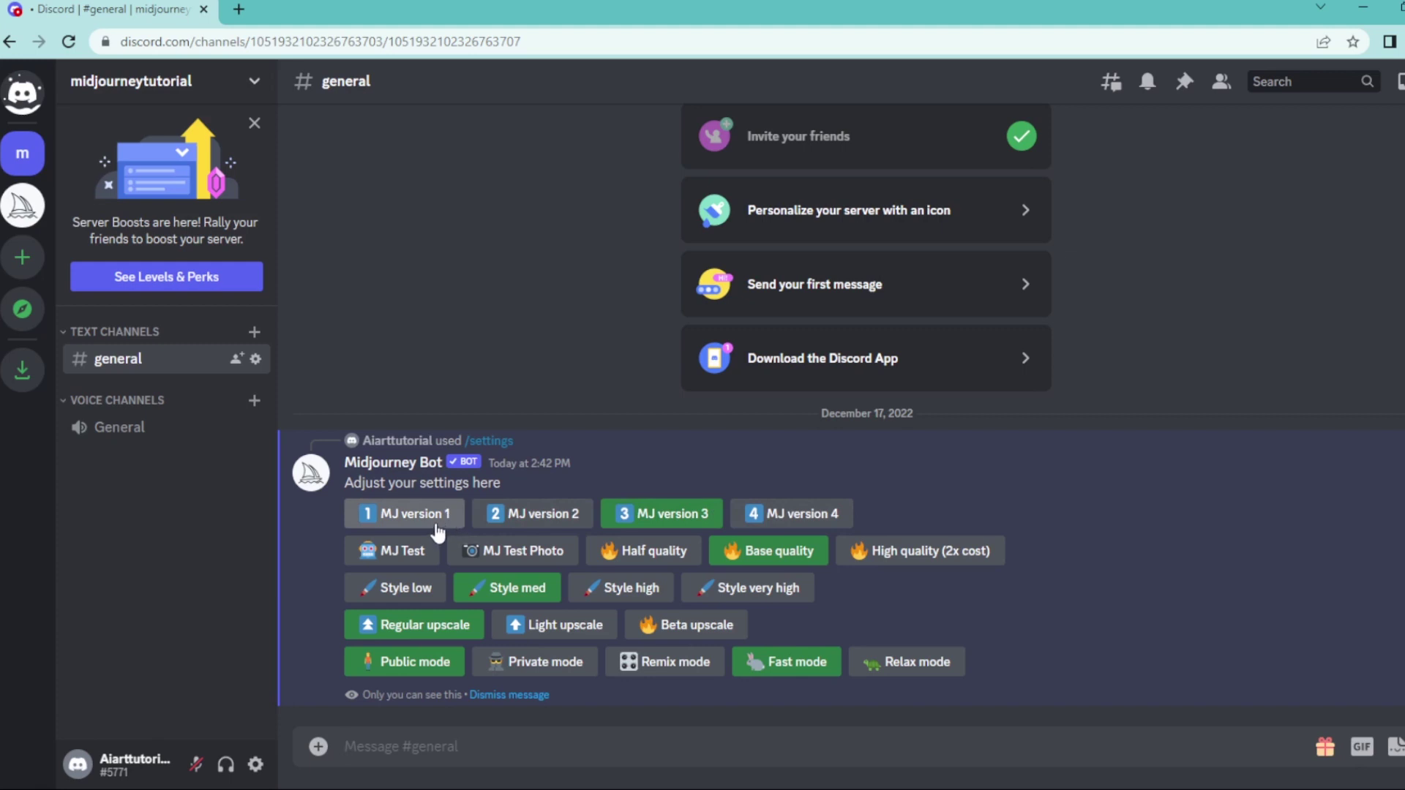
pyautogui.click(439, 518)
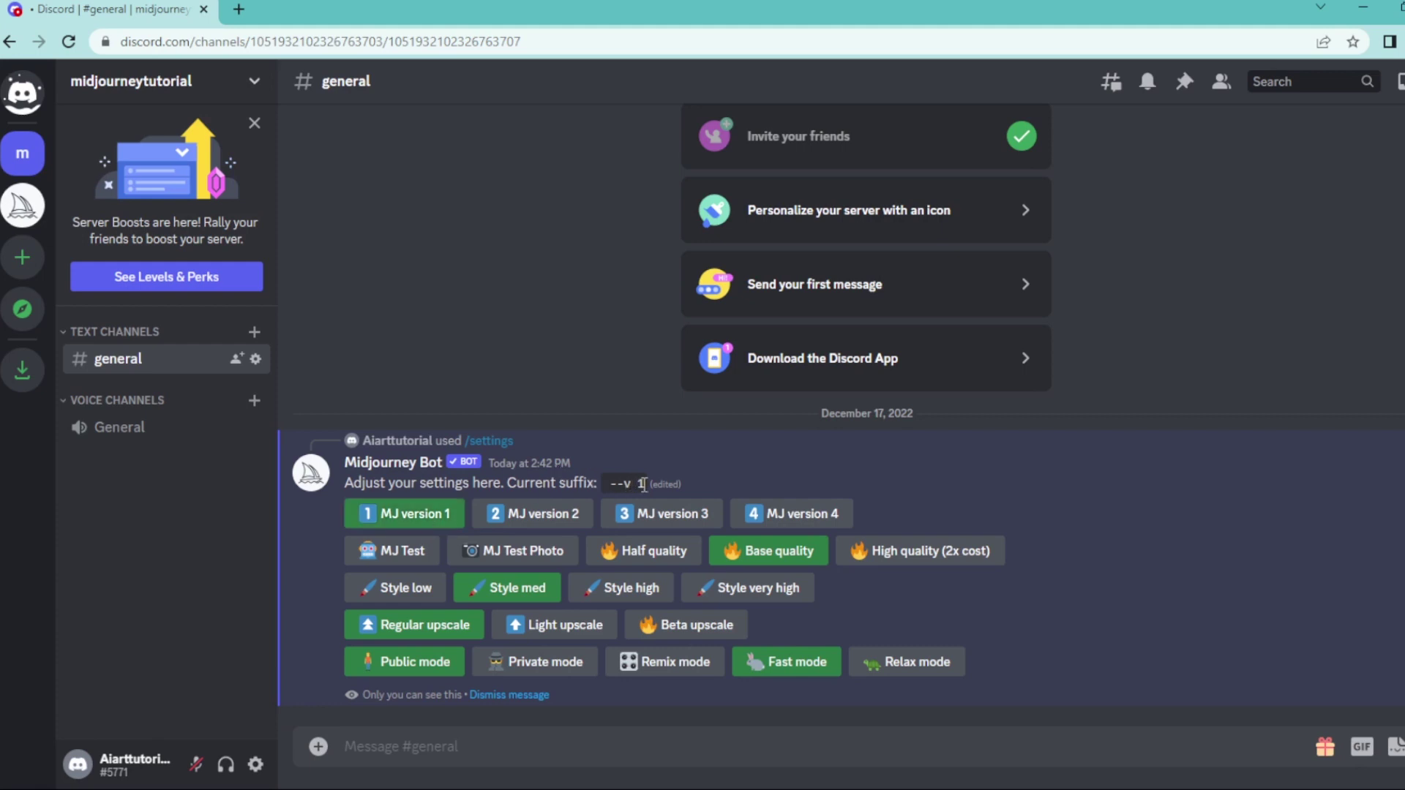
pyautogui.click(453, 780)
pyautogui.write('/')
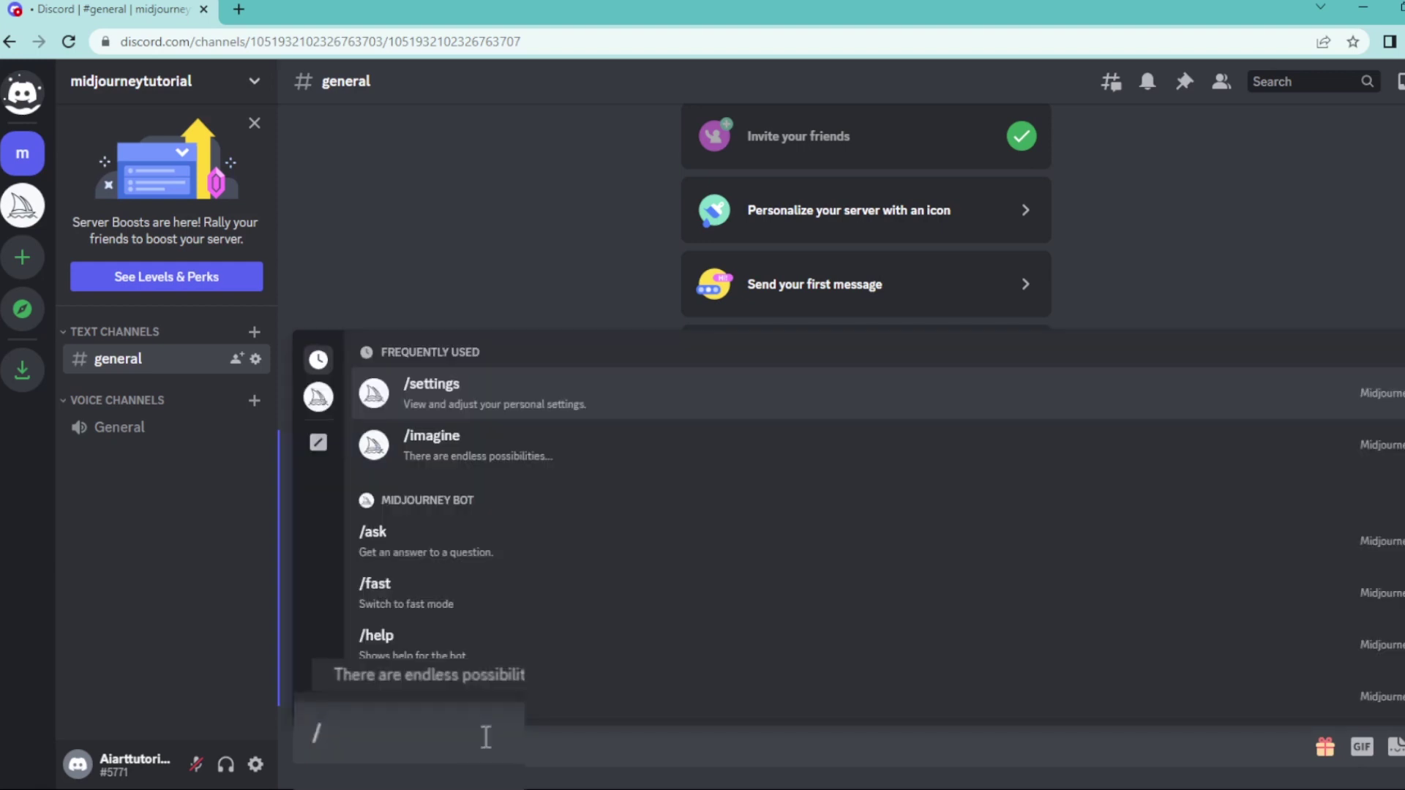
pyautogui.write('ina')
# Step: Generate 'corn roses in a field' with /imagine and view the enlarged grid
pyautogui.press('Tab')
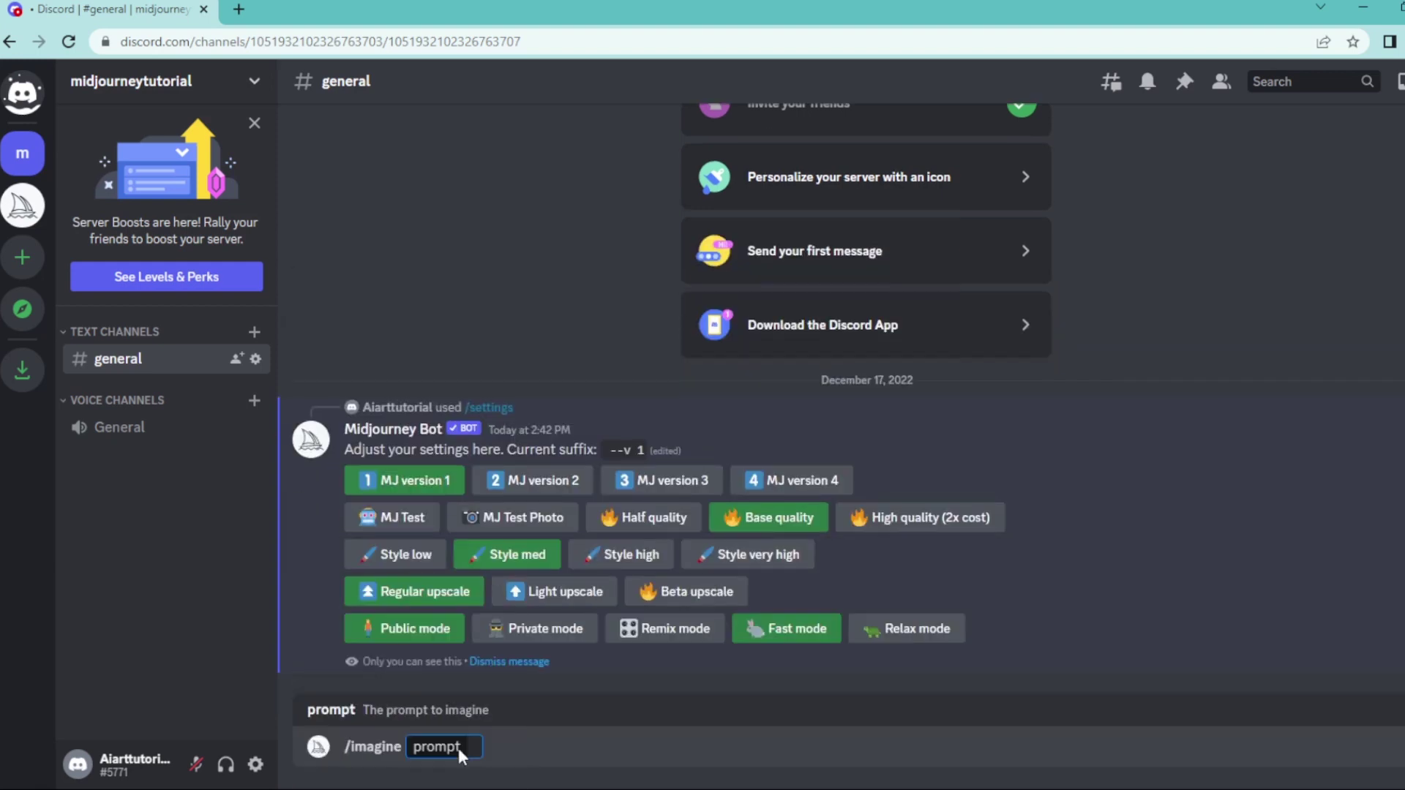
pyautogui.write('corn rows in a field')
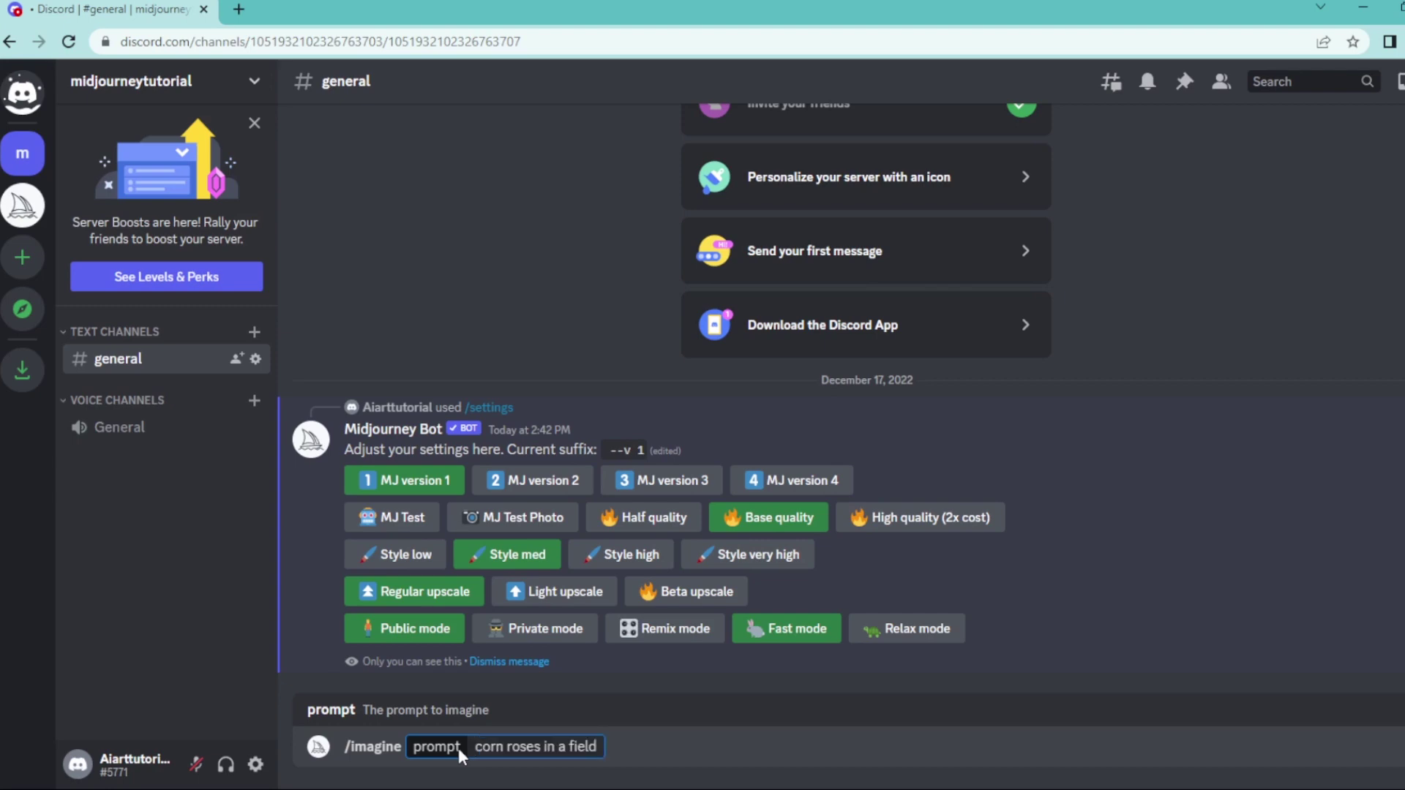
pyautogui.press('Return')
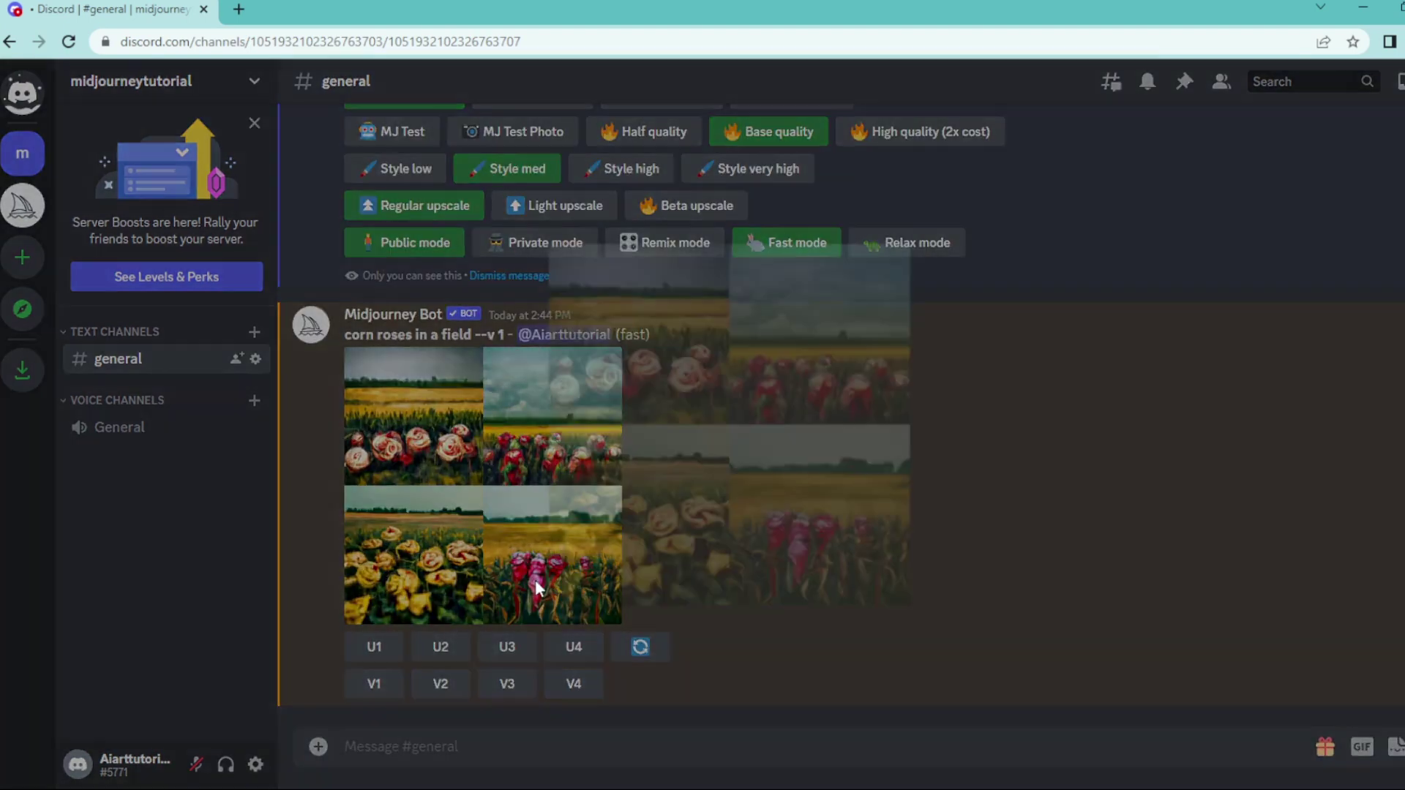
pyautogui.click(534, 580)
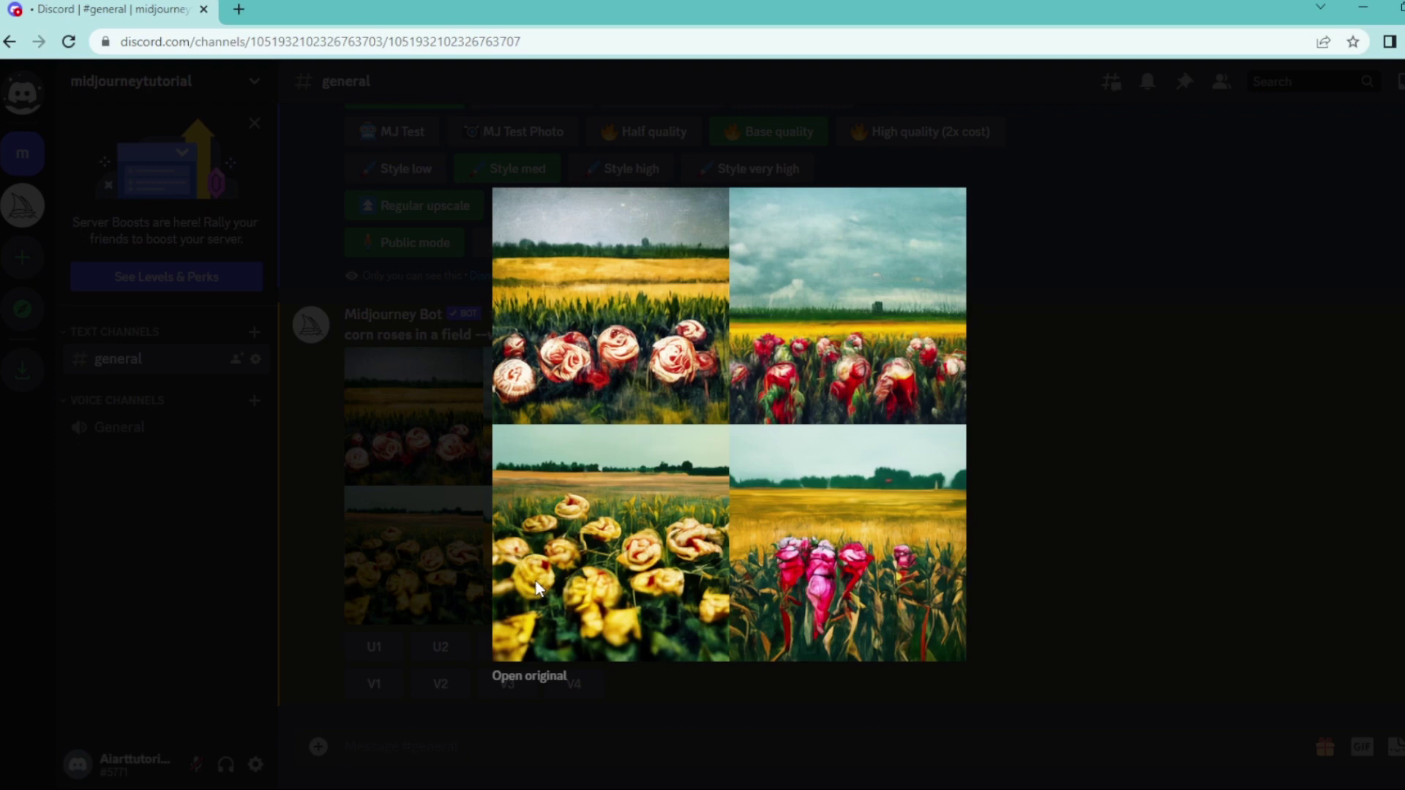
pyautogui.press('Escape')
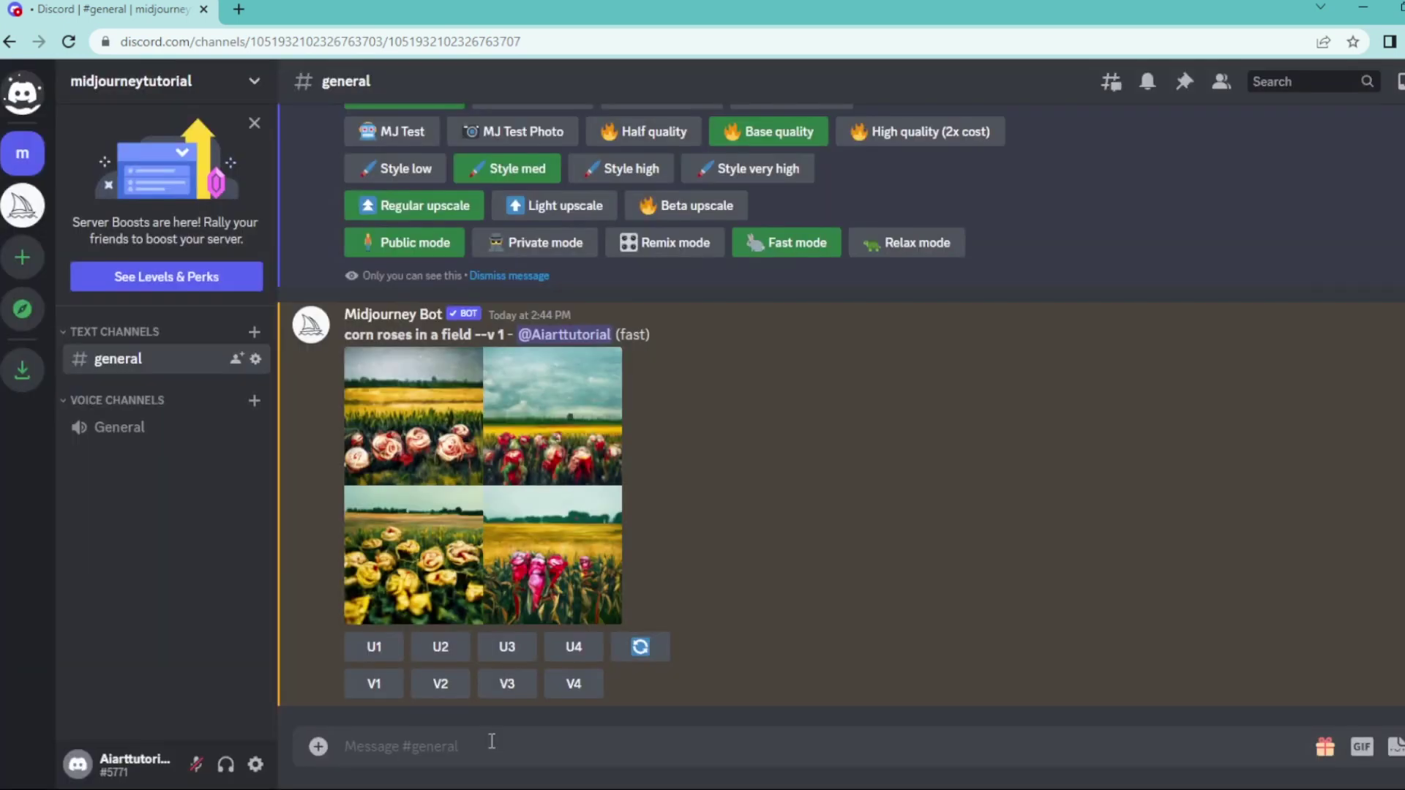
pyautogui.write('/s')
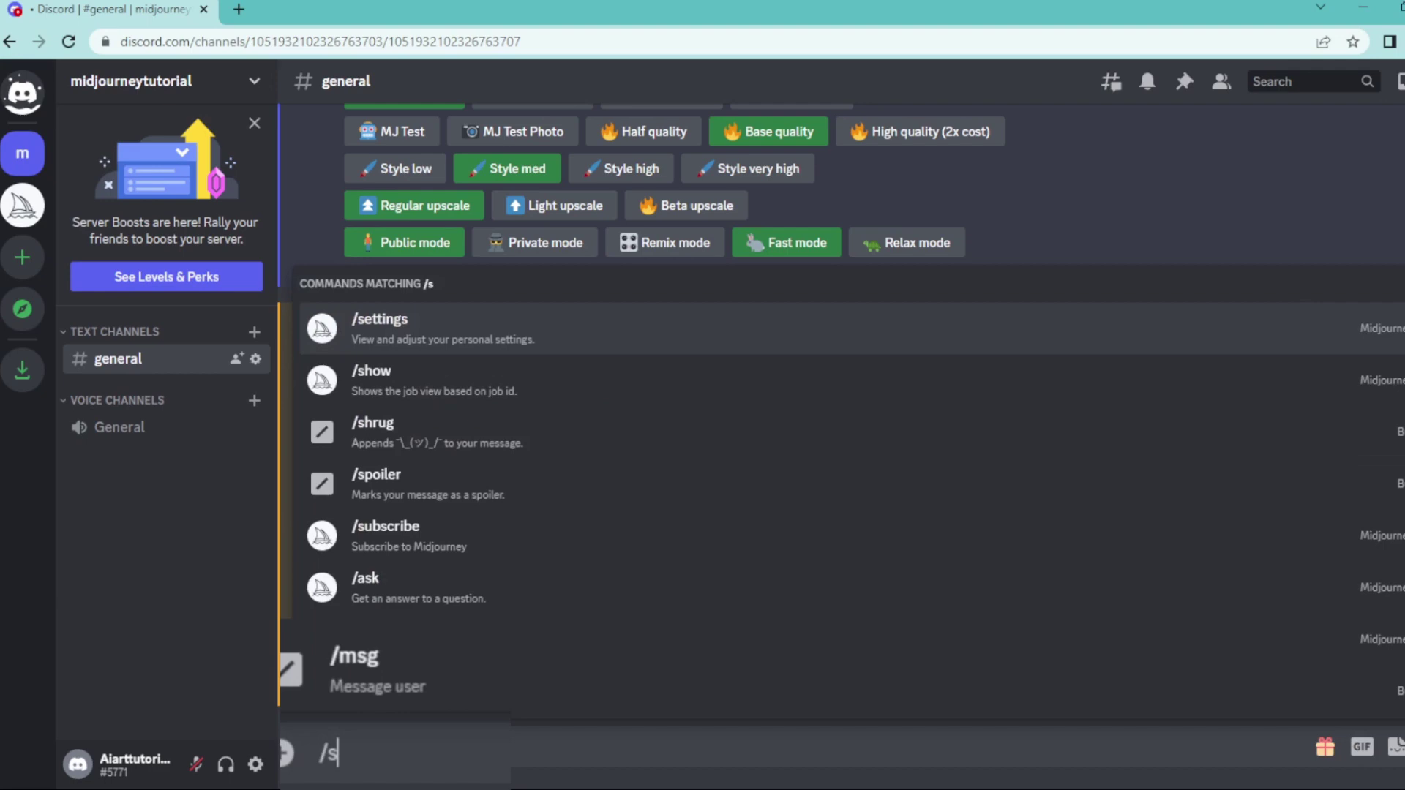
pyautogui.write('ettings')
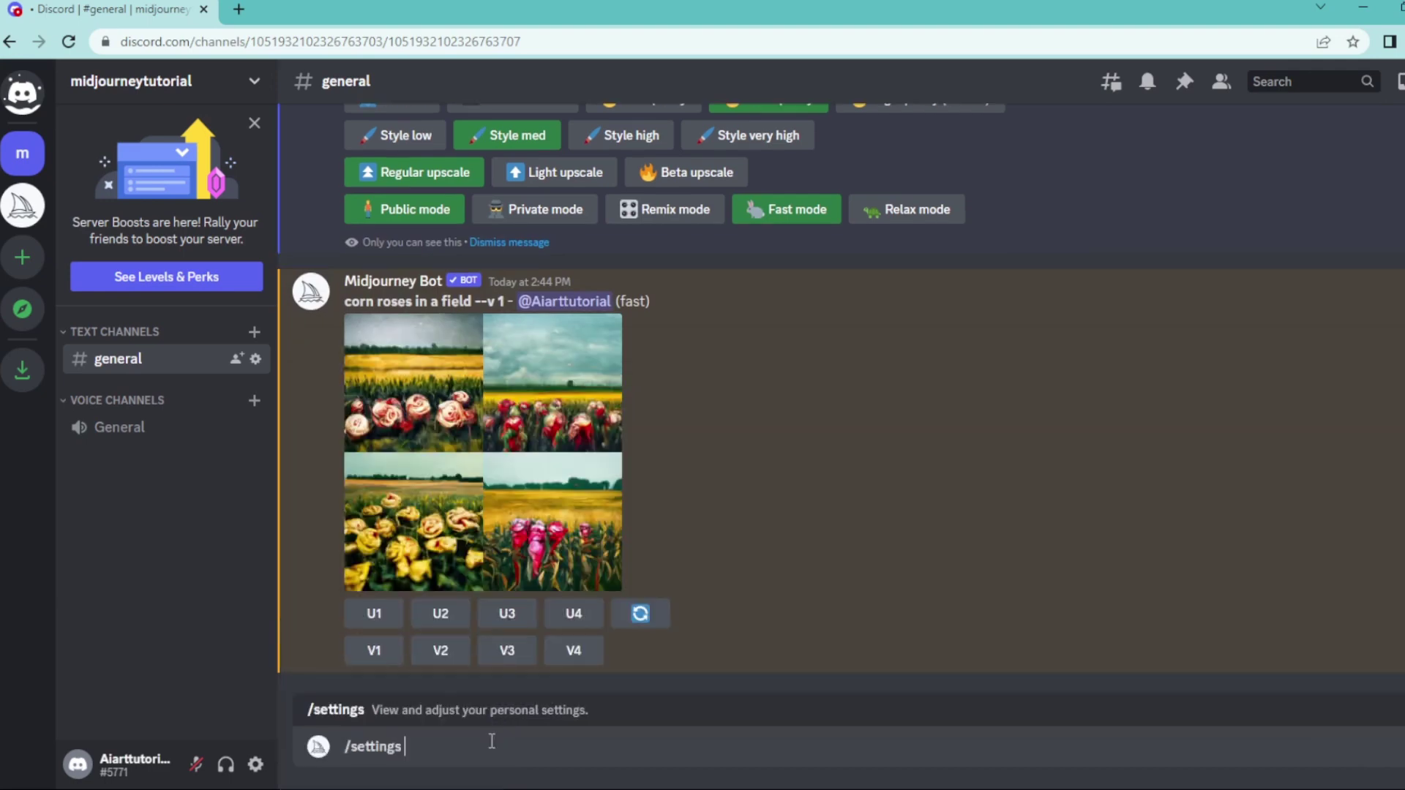
# Step: Rerun /settings and select 'MJ version 4'
pyautogui.press('Return')
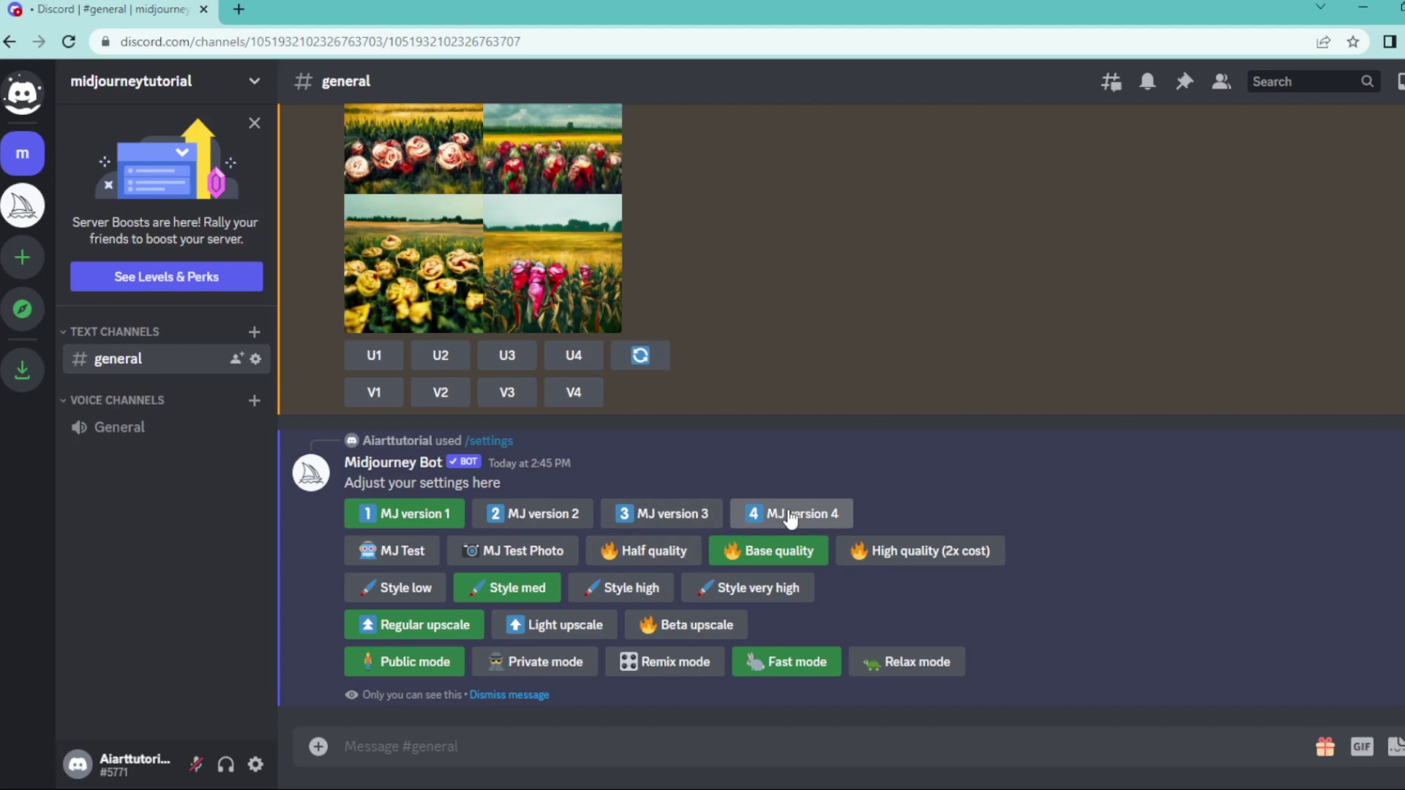
pyautogui.click(791, 514)
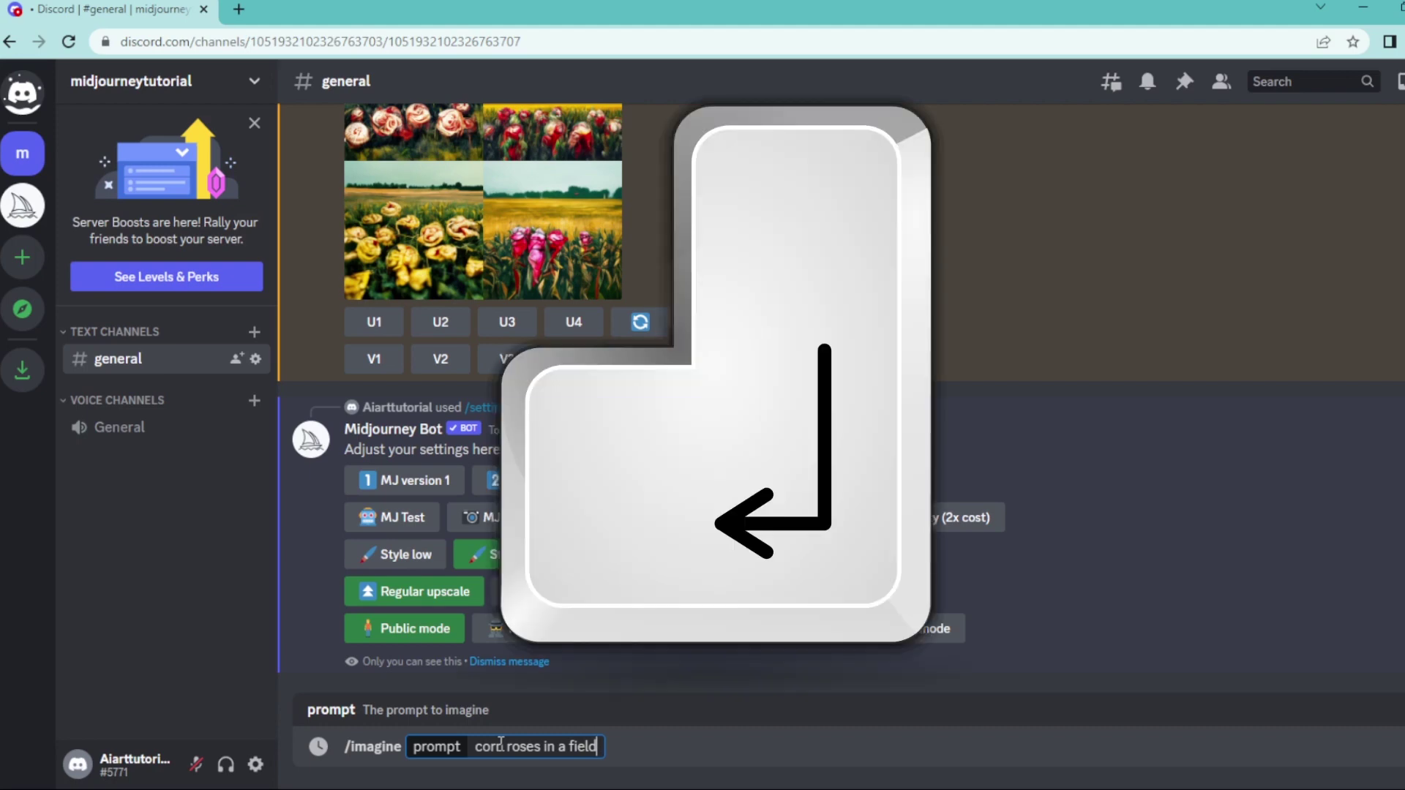
# Step: Resubmit 'corn roses in a field' and compare the enlarged version 4 and version 1 grids
pyautogui.press('Return')
pyautogui.click(650, 508)
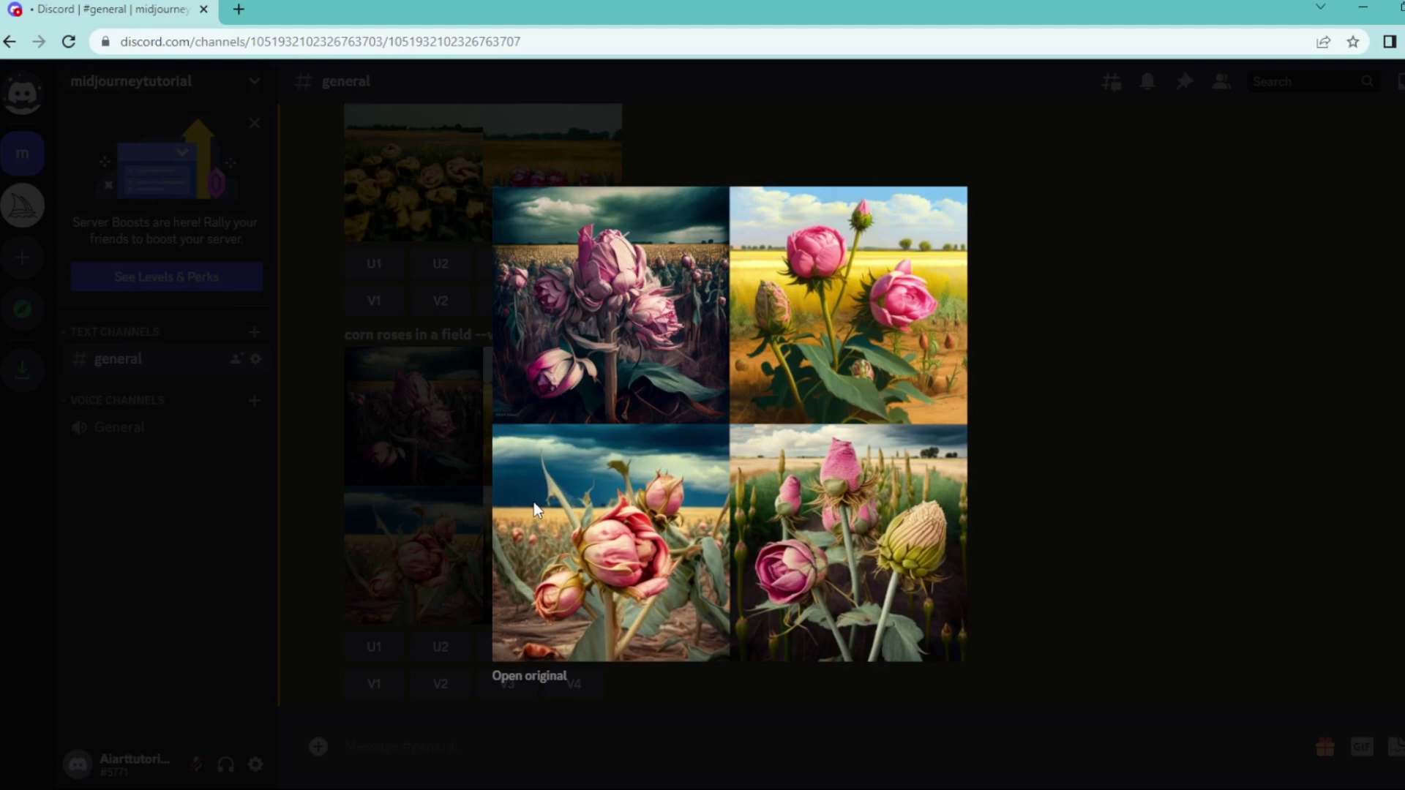
pyautogui.click(1016, 508)
pyautogui.click(470, 166)
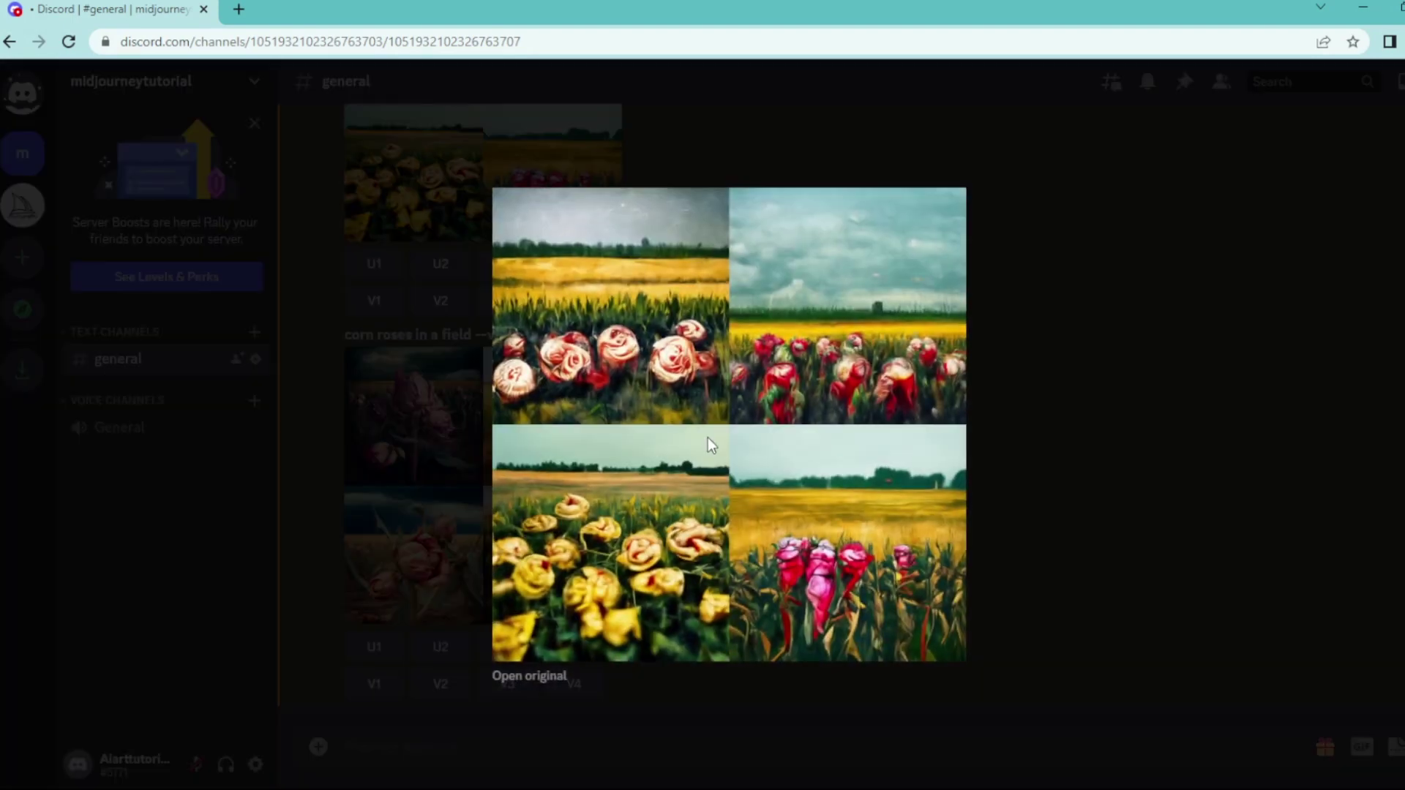
pyautogui.click(980, 478)
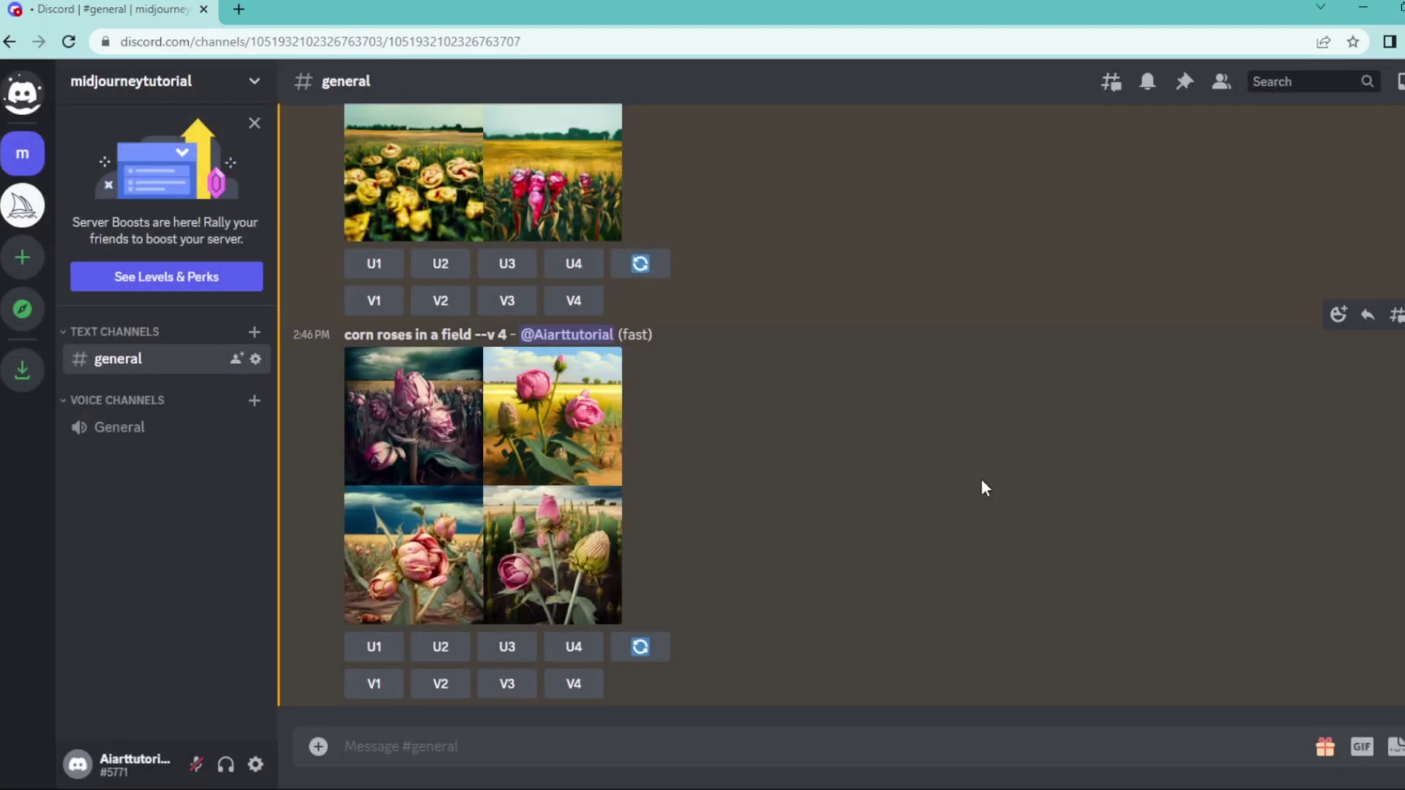